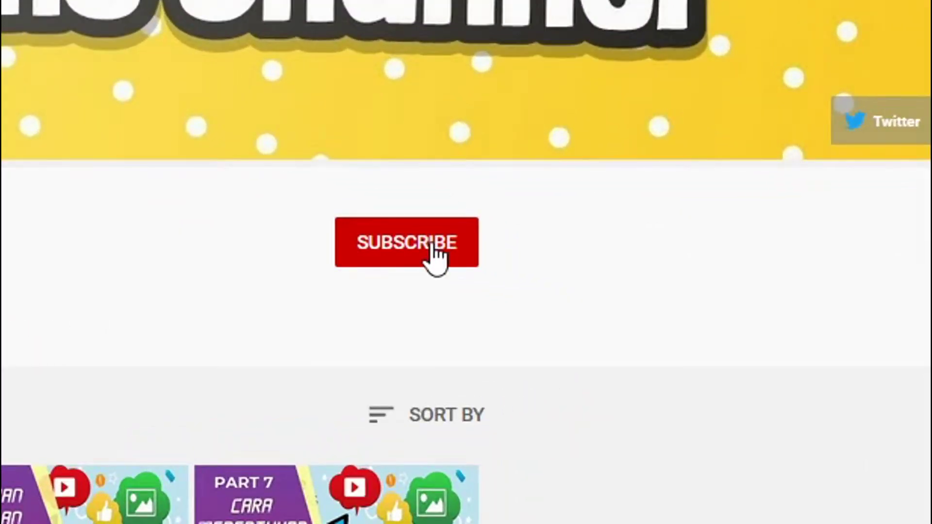
Subscribe to the YouTube channel and set the bell notifications to All
click(740, 203)
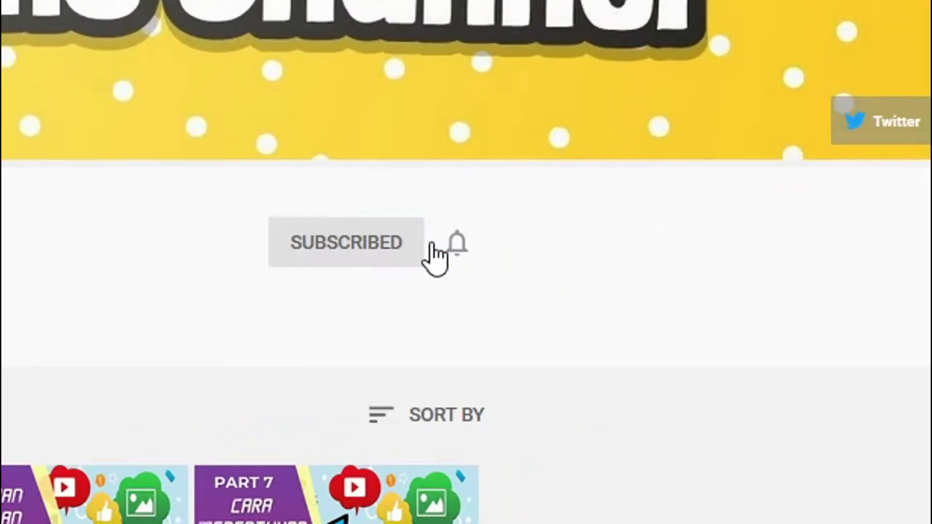
click(459, 246)
click(506, 304)
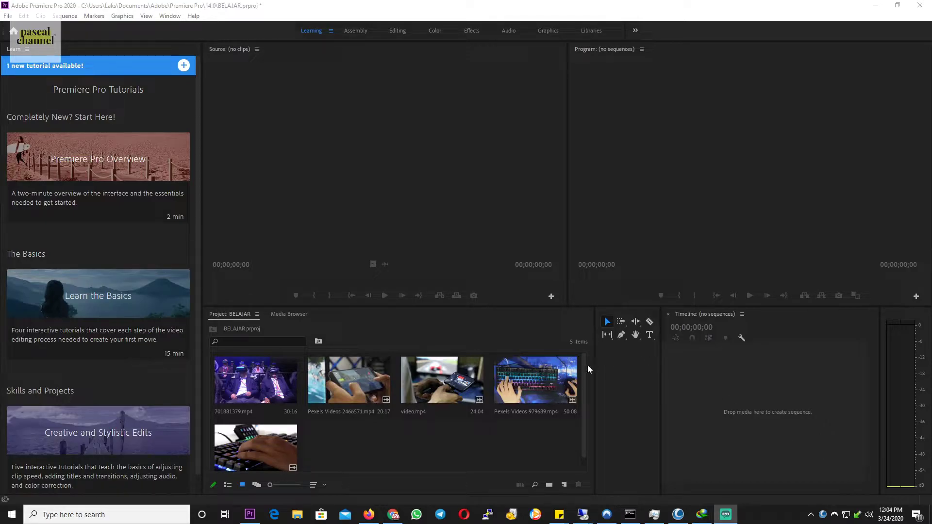
Narrow the project bin to two columns, widen the timeline, and drag 701881379.mp4 toward it
drag(593, 375, 375, 375)
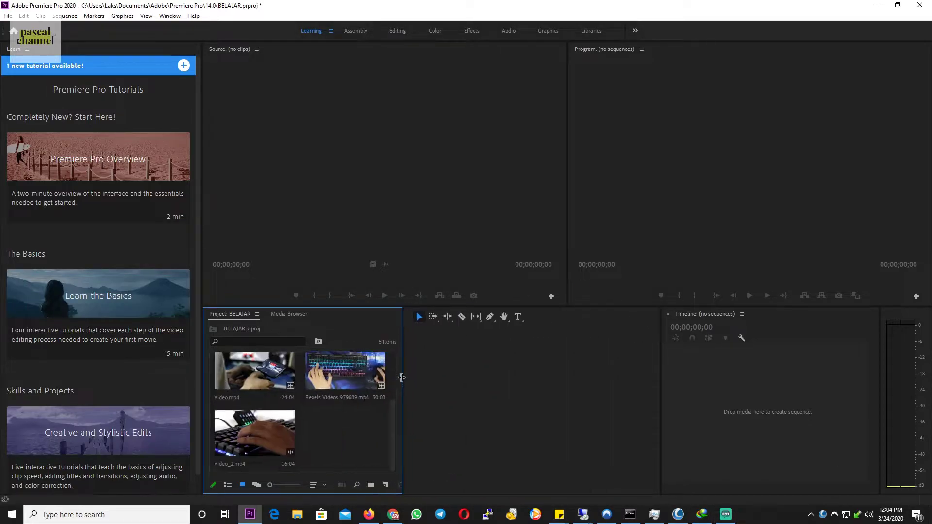
drag(661, 381, 398, 379)
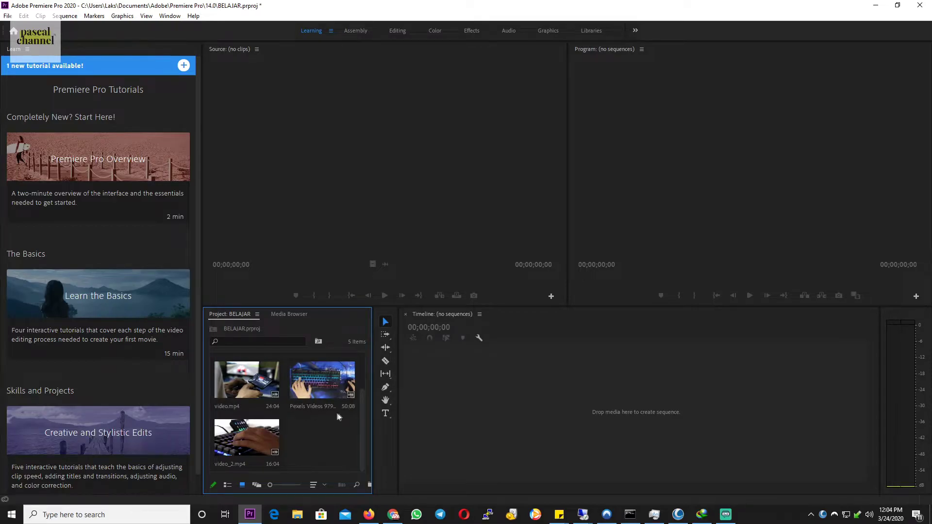
drag(360, 415, 355, 381)
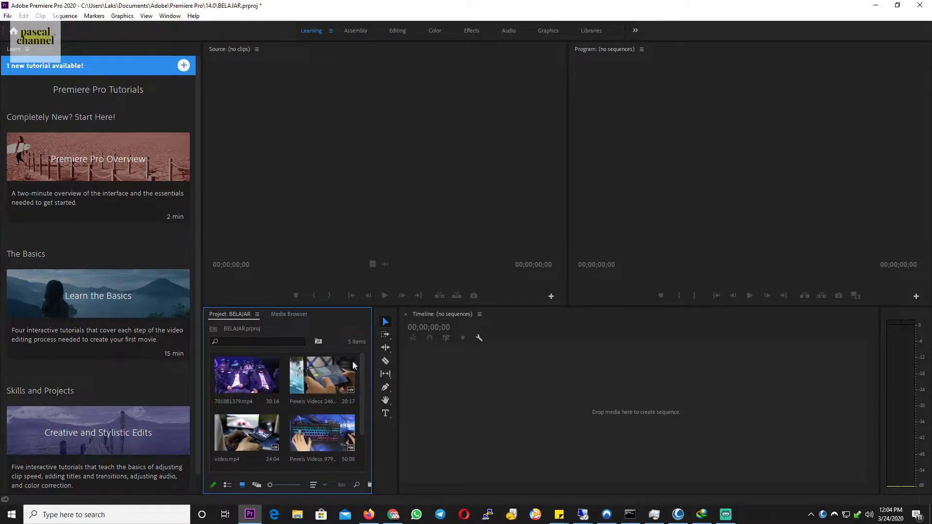
drag(262, 396, 430, 391)
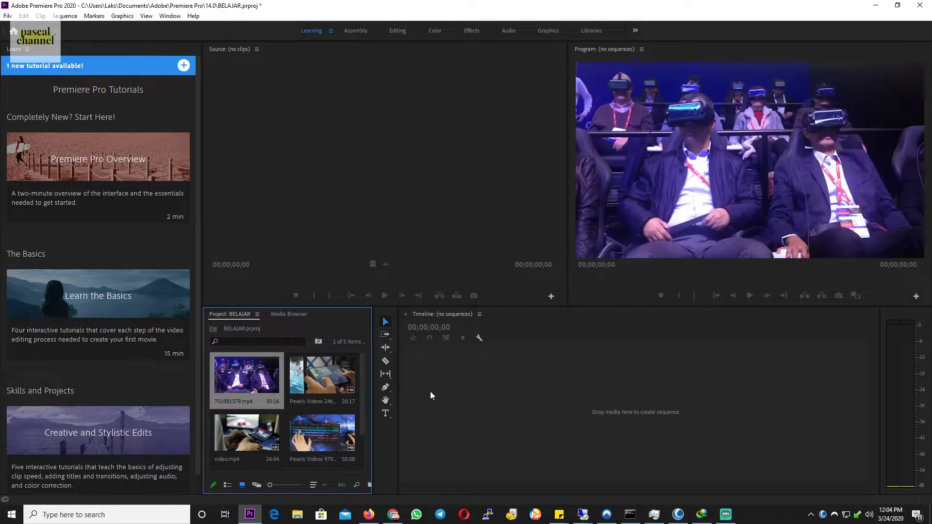
Drop 701881379.mp4 on the empty timeline to create a 00:00:30:16 sequence from it
drag(361, 418, 363, 391)
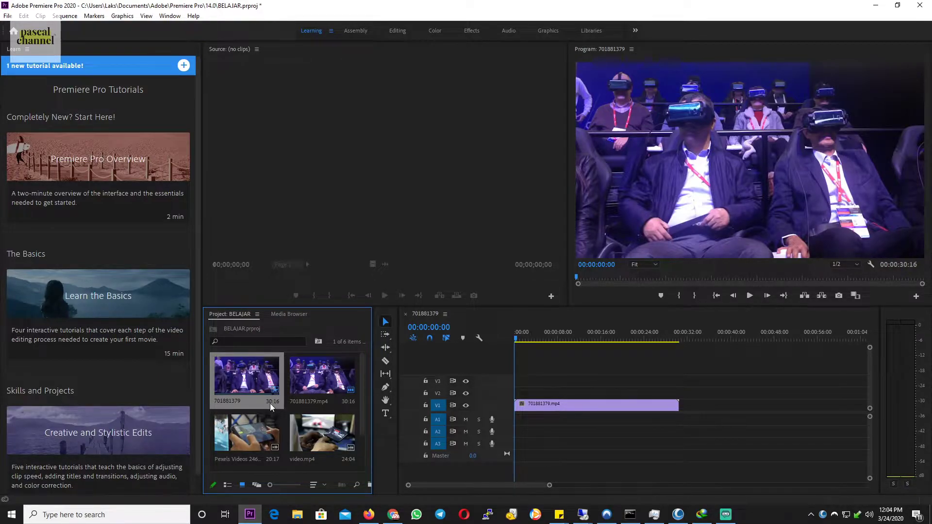
mouse_move(263, 409)
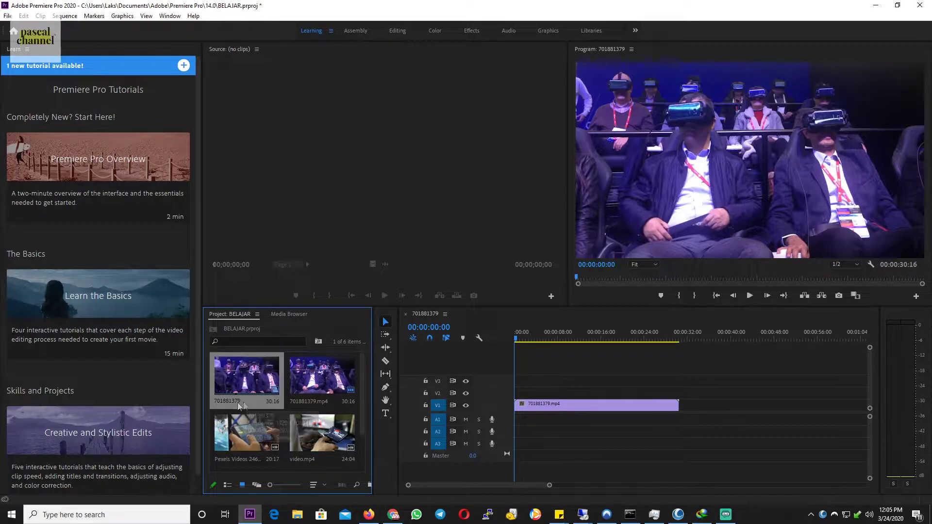
drag(537, 411, 610, 411)
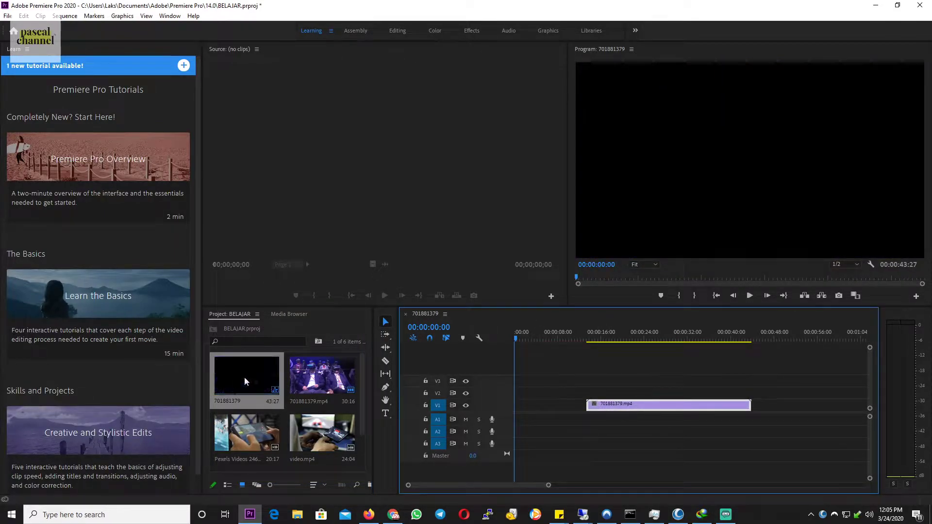
key(ctrl+z)
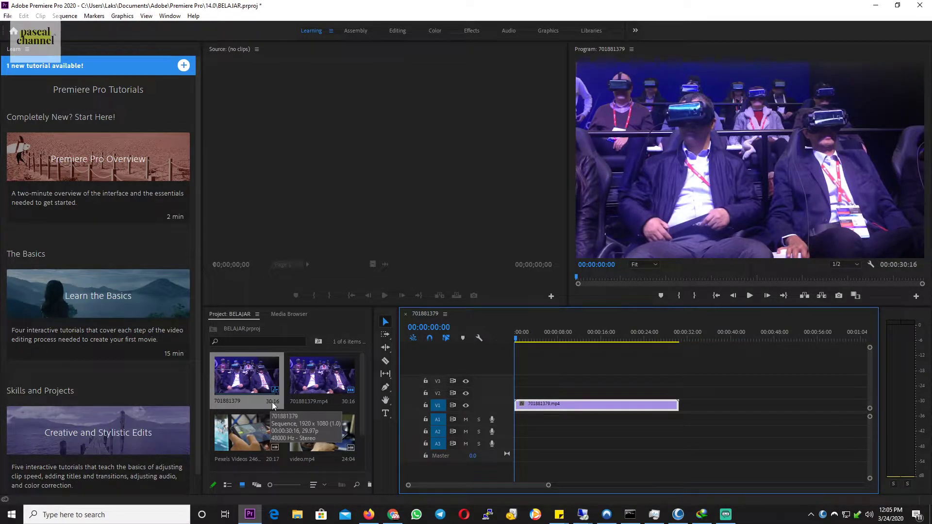
drag(544, 408, 588, 406)
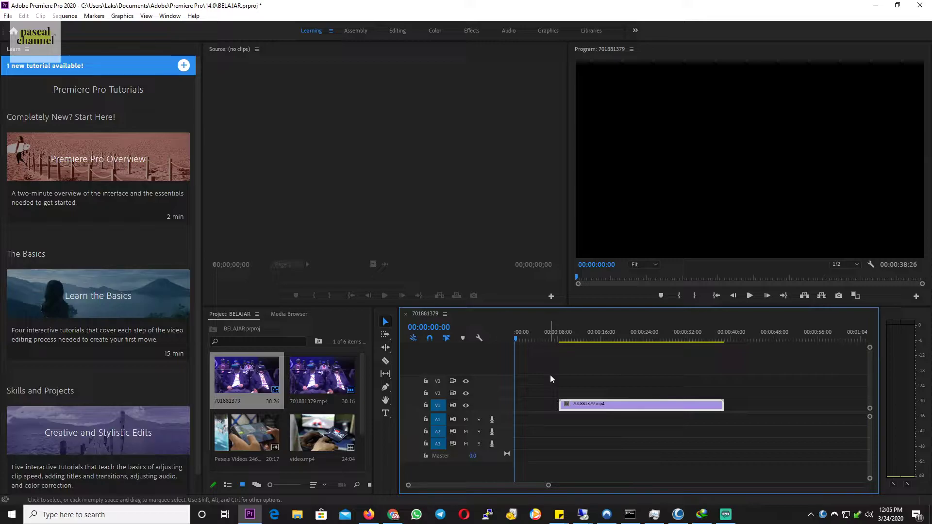
drag(572, 407, 528, 408)
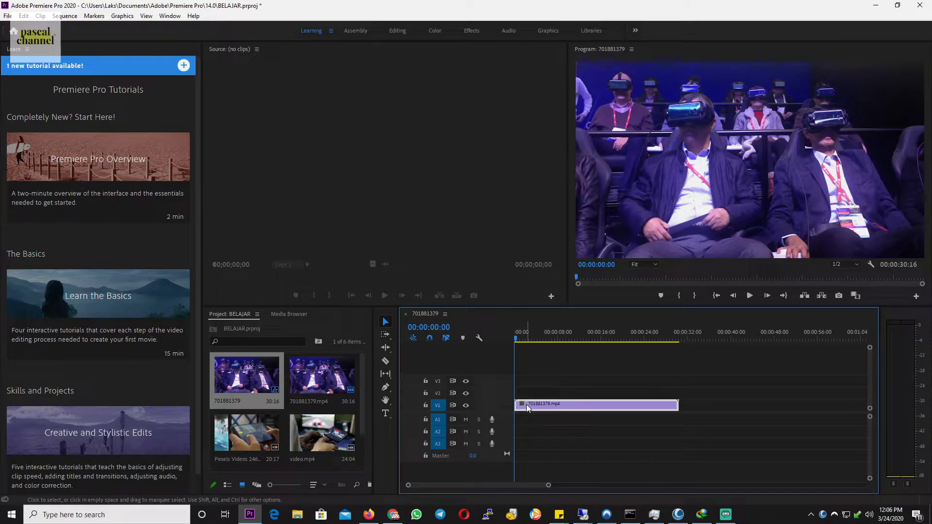
click(328, 163)
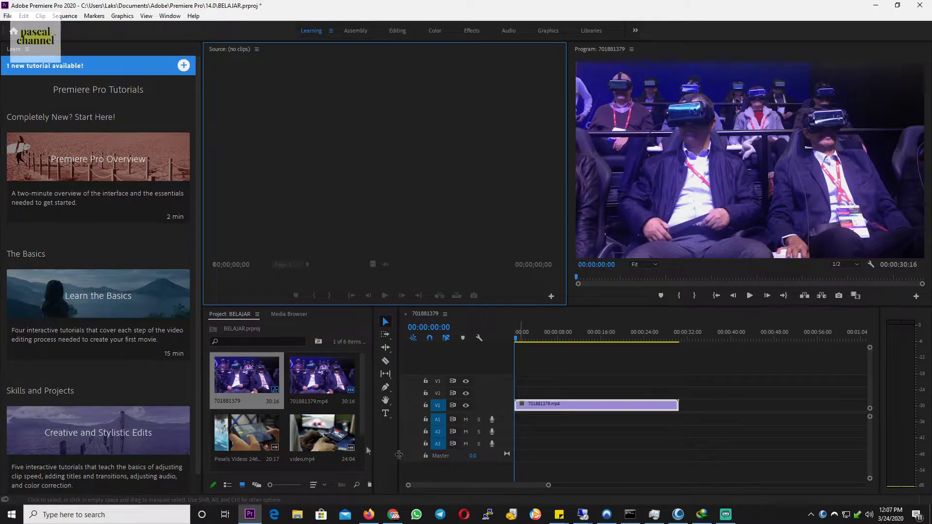
Load Pexels Videos 2466571.mp4 (00:00:20:17) into the Source monitor and save the project
double_click(248, 441)
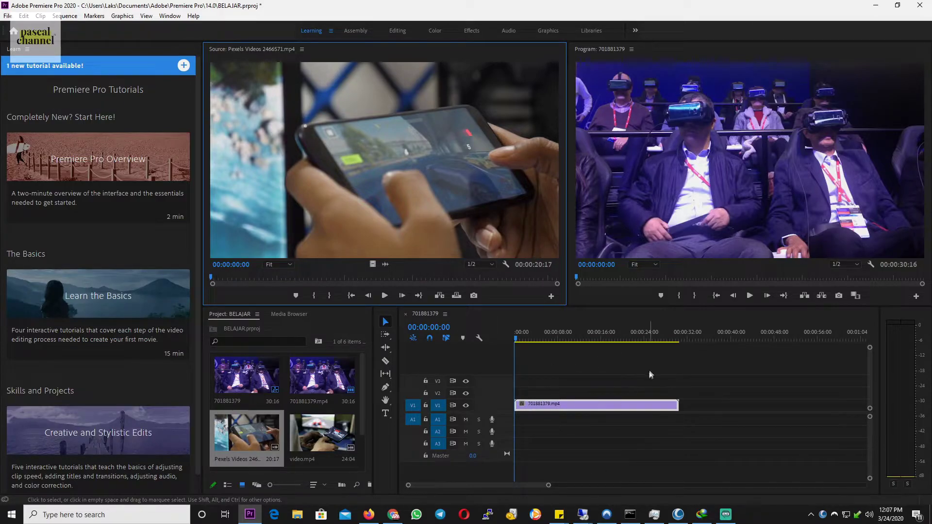
key(ctrl+s)
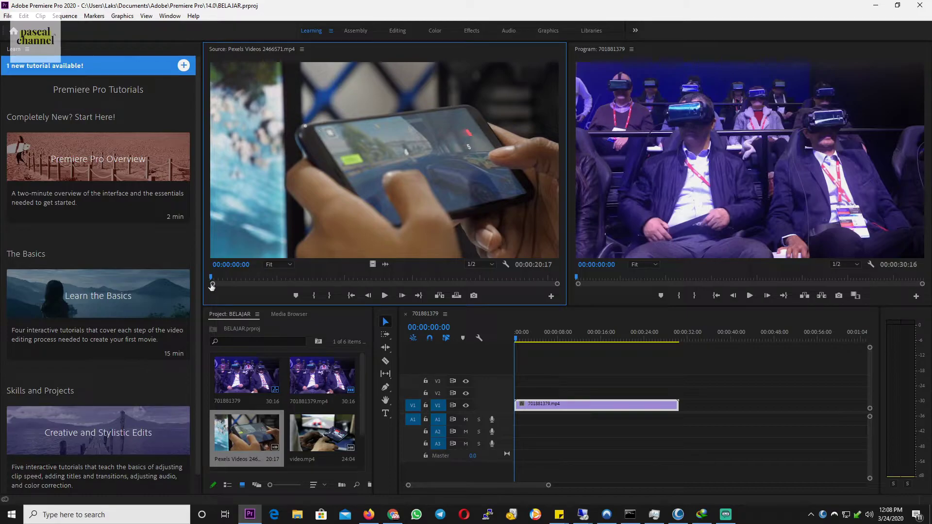
Load video.mp4 into the Source monitor and mark its In point at 00:00:08:00
double_click(301, 437)
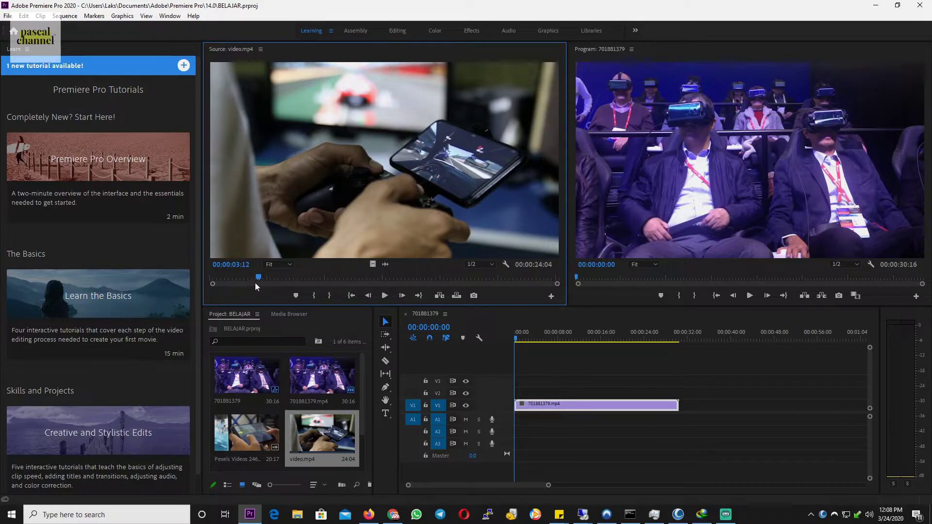
drag(258, 278, 270, 278)
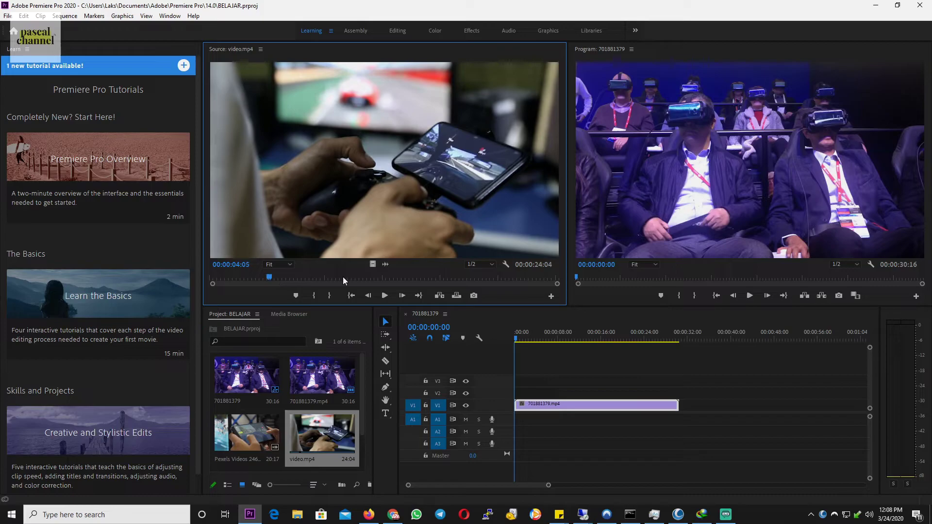
mouse_move(270, 277)
mouse_down()
mouse_move(348, 282)
mouse_move(268, 277)
mouse_move(331, 276)
mouse_up()
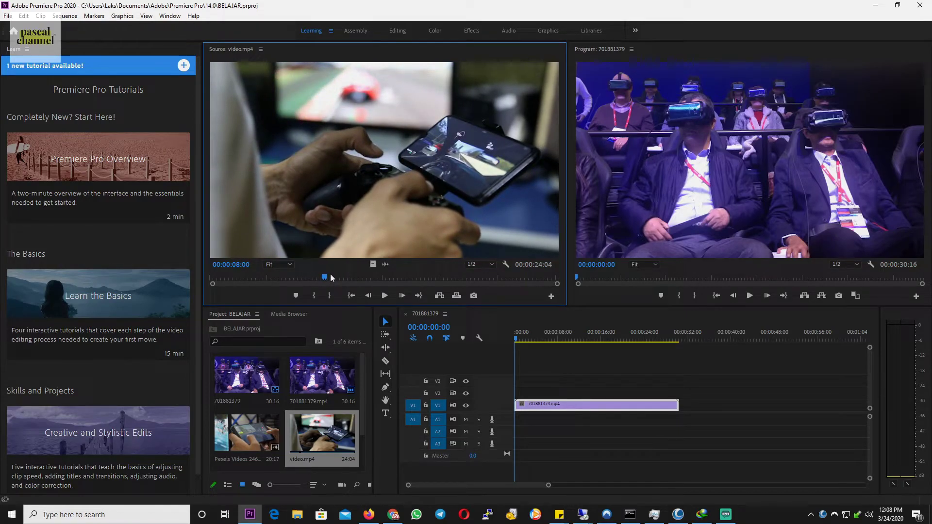
click(315, 296)
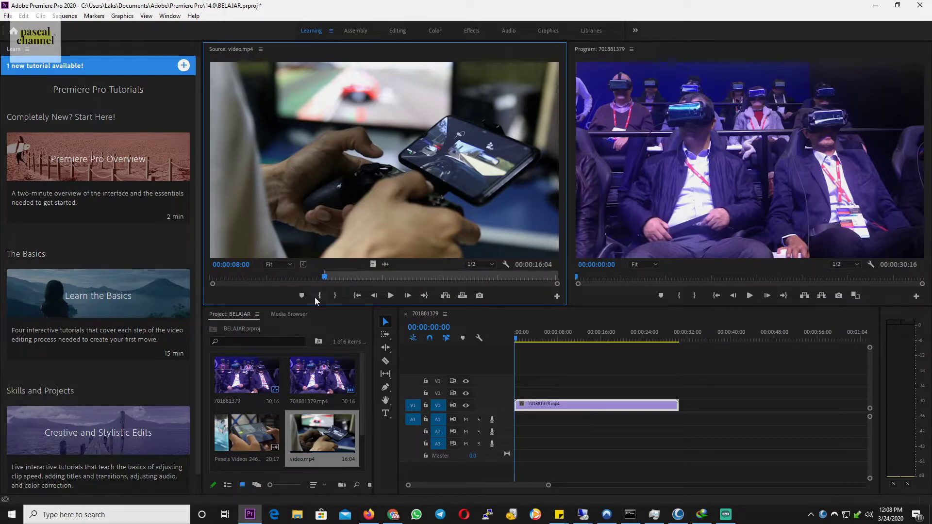
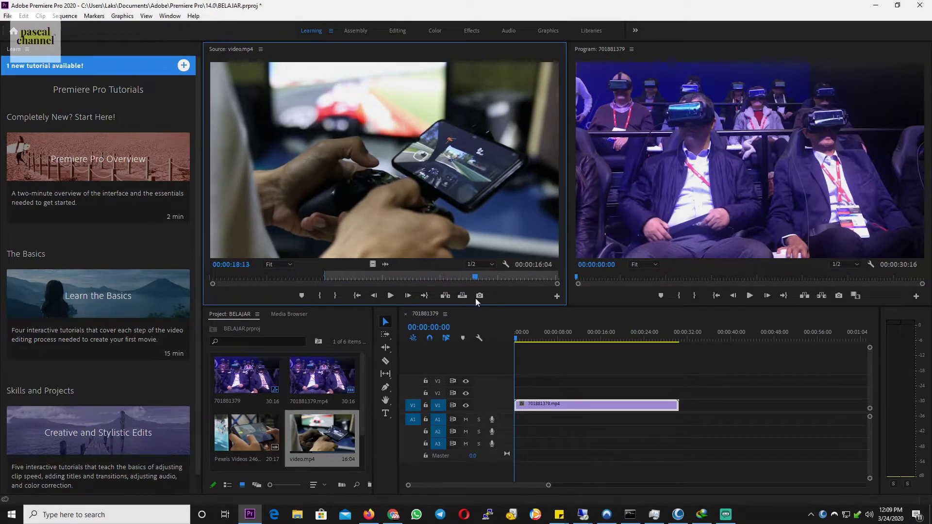
Mark the Out point on video.mp4 and move the source playhead back to 00:00:10:08
click(335, 295)
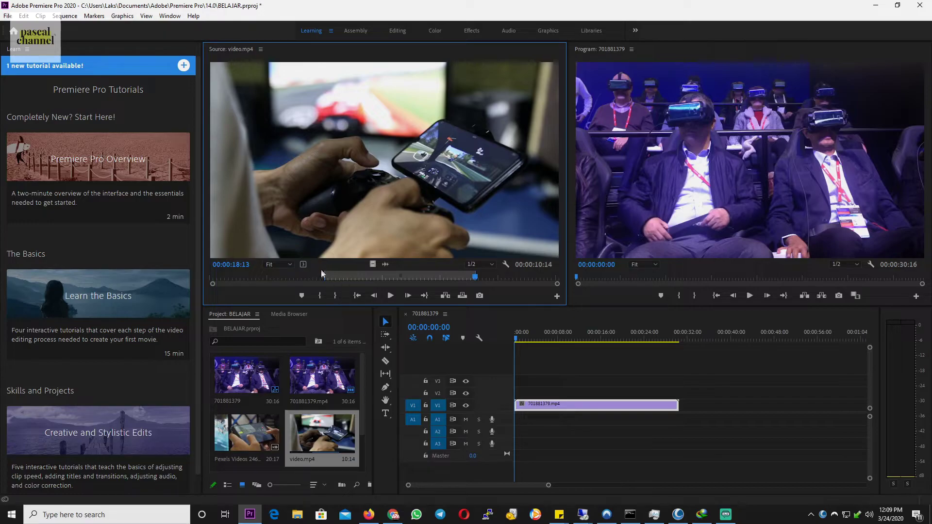
click(358, 277)
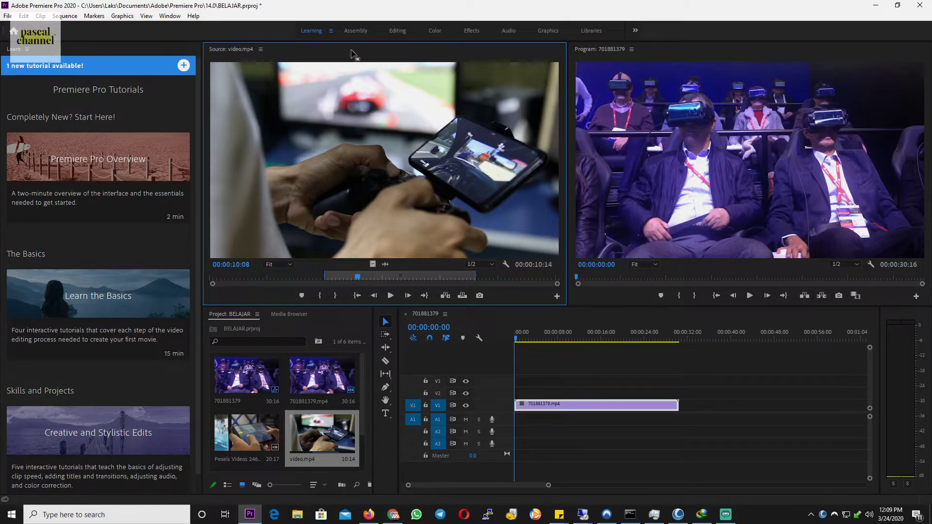
Make a subclip of the marked range, renaming .Subclip001 to video.mp4.maingamefix
right_click(333, 112)
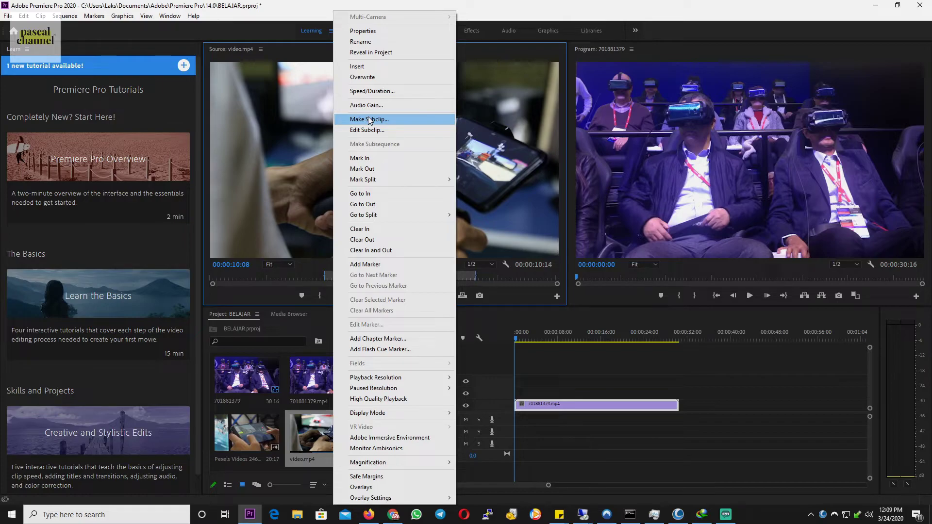
click(369, 119)
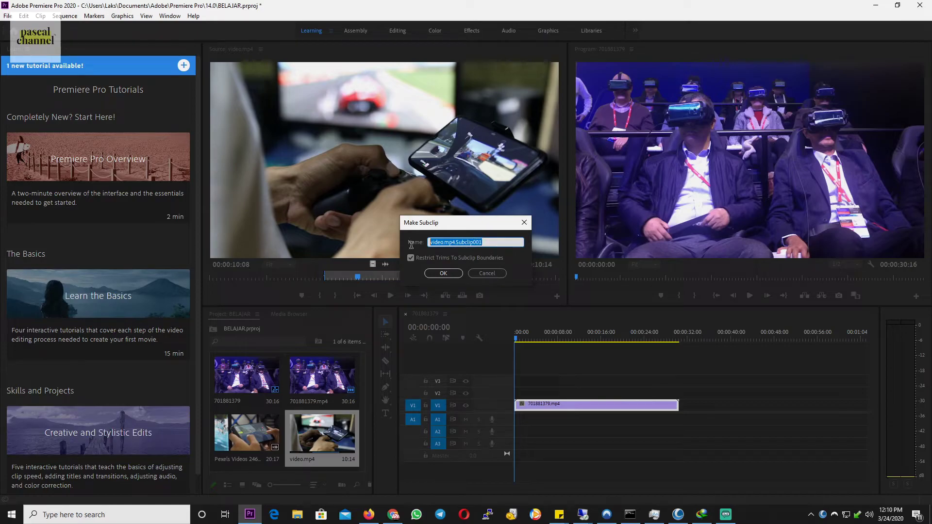
key(Left)
key(Right)
key(Right)
key(Right)
key(BackSpace)
key(BackSpace)
key(BackSpace)
key(BackSpace)
key(BackSpace)
key(BackSpace)
key(BackSpace)
key(BackSpace)
key(BackSpace)
text(maingamefi)
text(x)
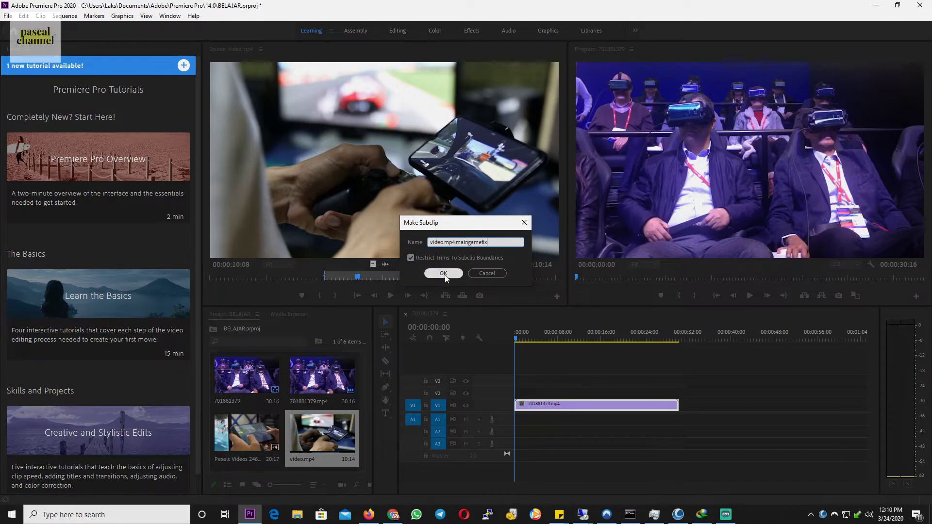
click(443, 273)
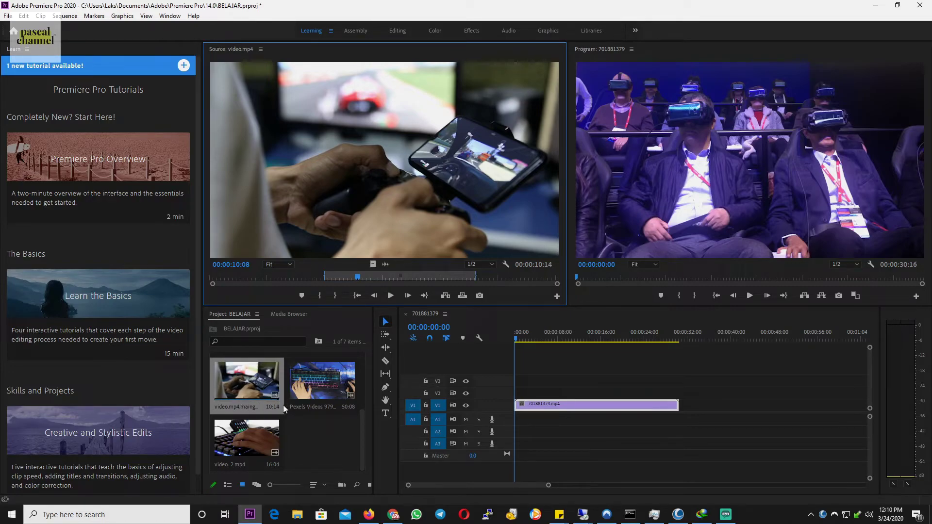
Place the maingamefix subclip after 701881379.mp4 on V1/A1 and scrub across it
drag(283, 405, 682, 413)
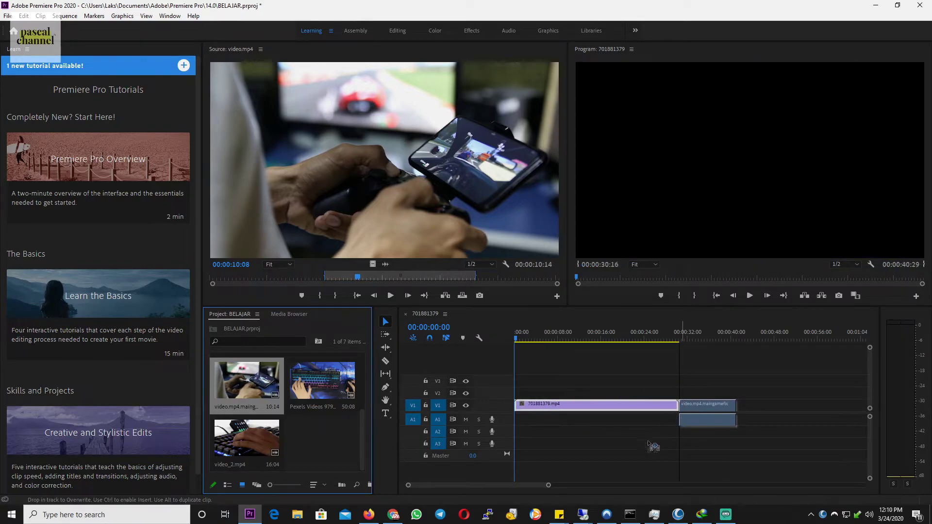
drag(683, 414, 683, 414)
drag(656, 335, 719, 339)
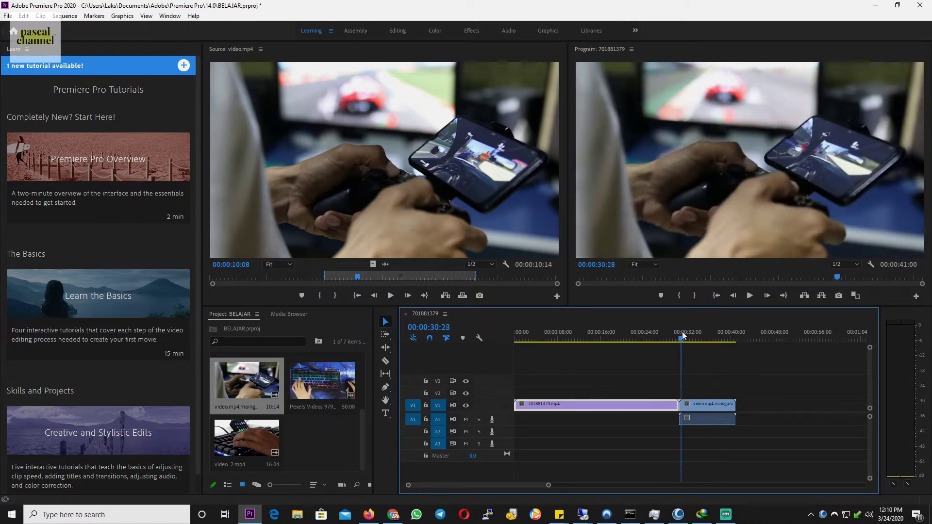
click(710, 414)
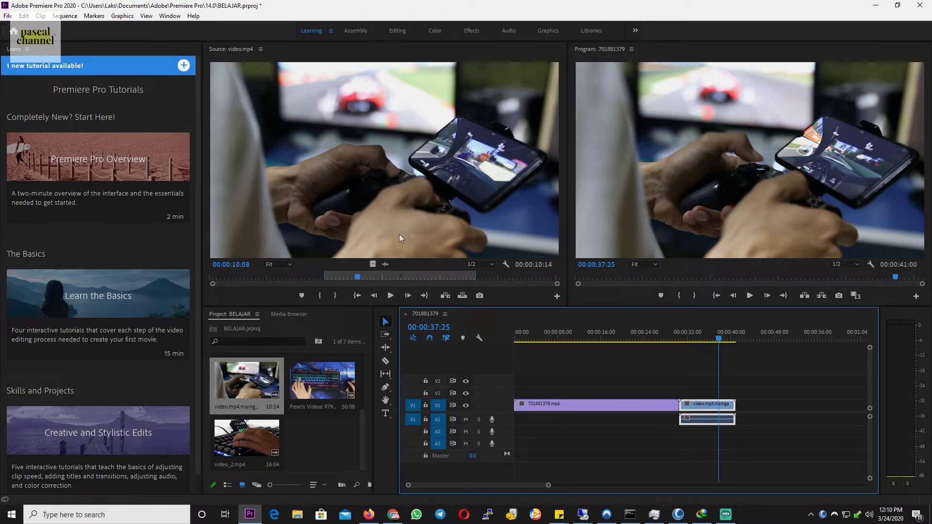
right_click(362, 184)
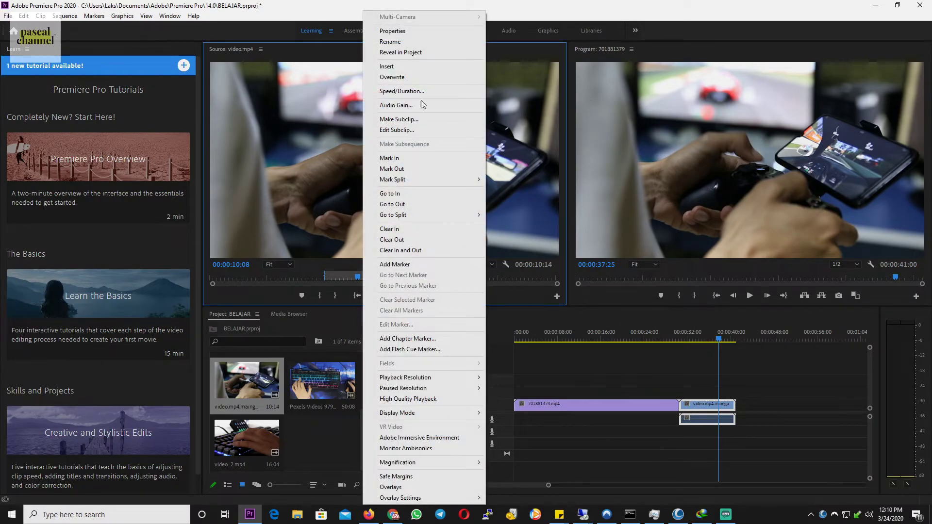
click(582, 6)
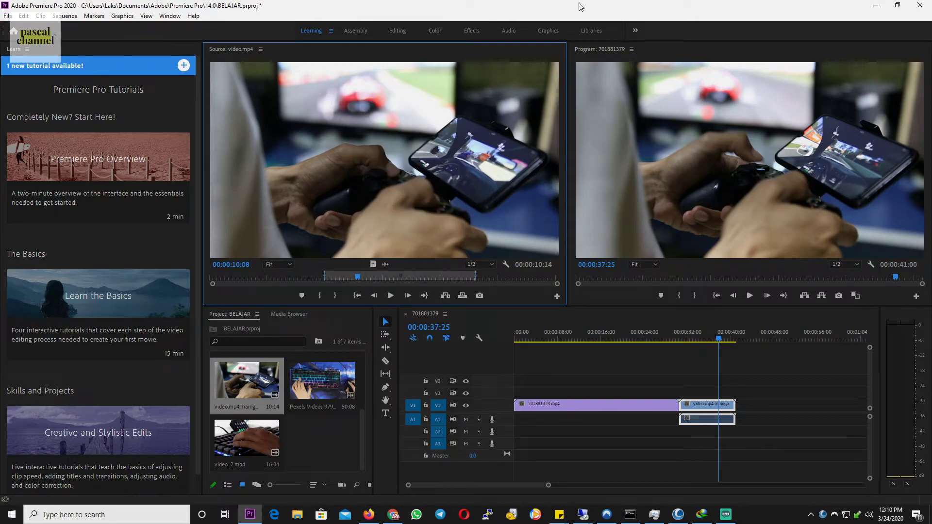